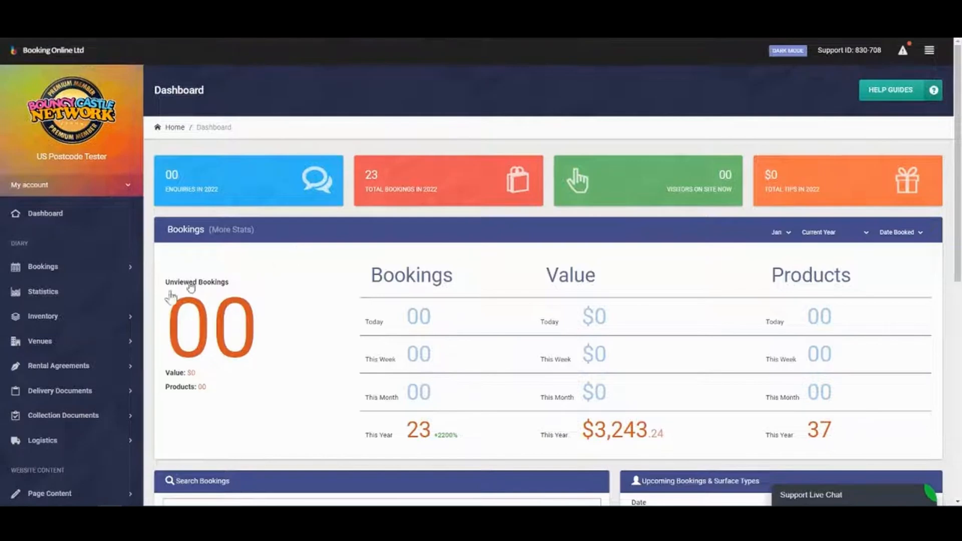
# Step: Open the website settings and go to the live chat provider options
pyautogui.scroll(-6, 64, 336)
pyautogui.click(59, 279)
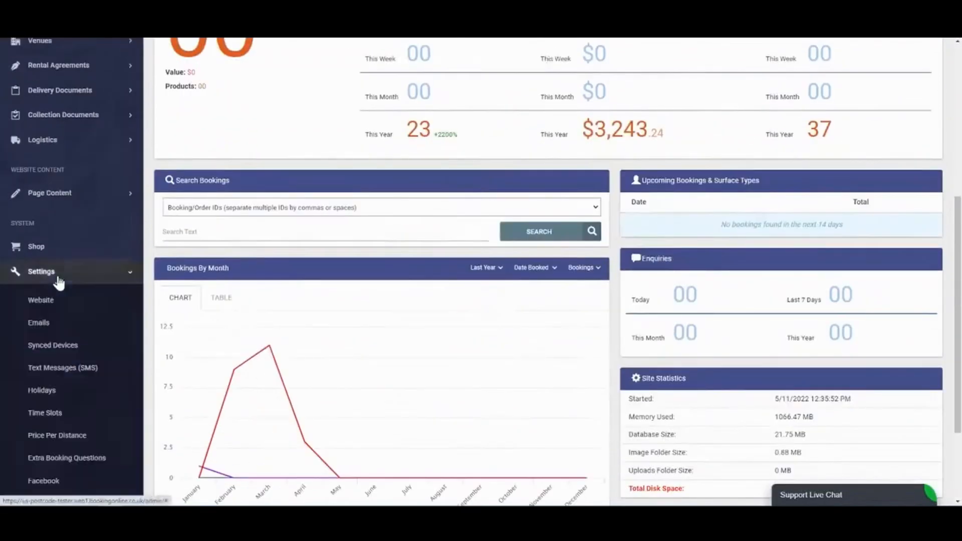
pyautogui.click(56, 301)
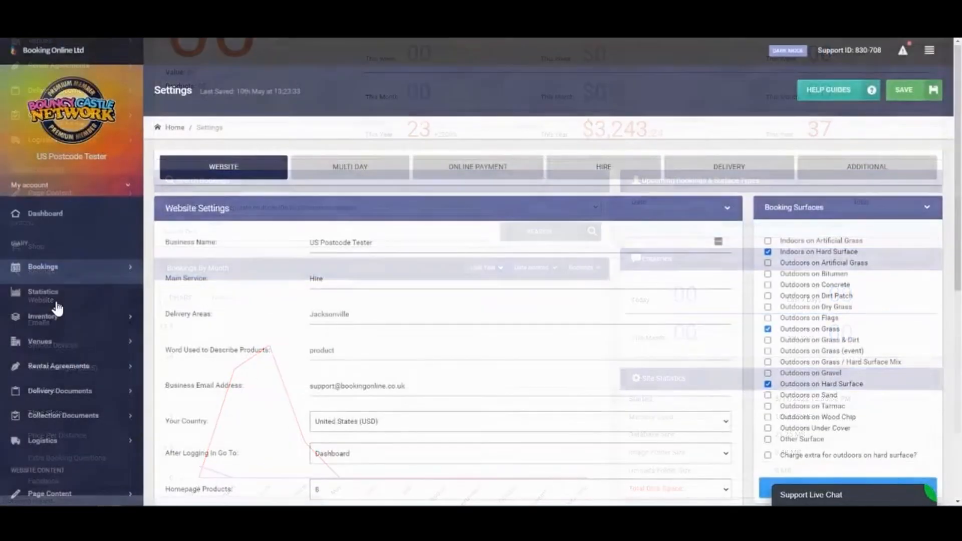
pyautogui.scroll(-3, 231, 283)
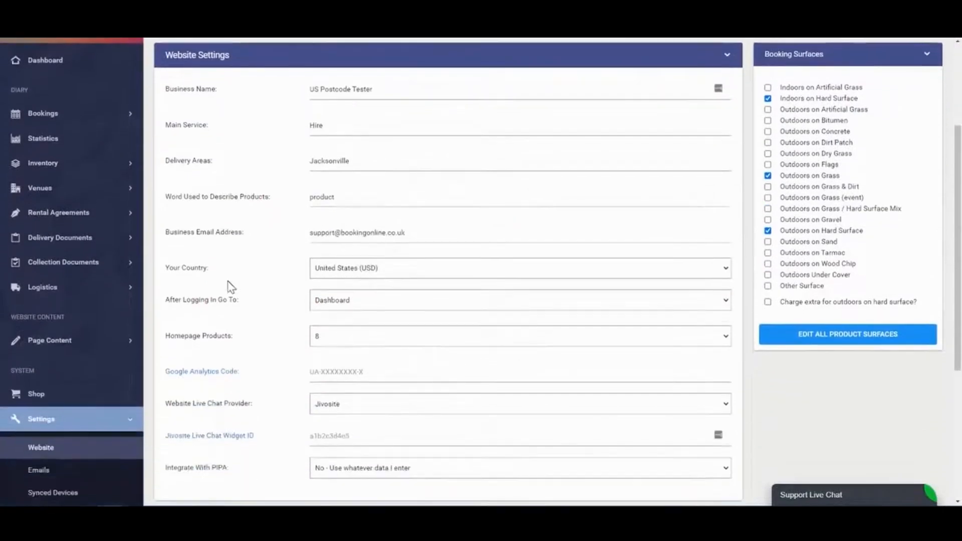
pyautogui.scroll(-2, 232, 287)
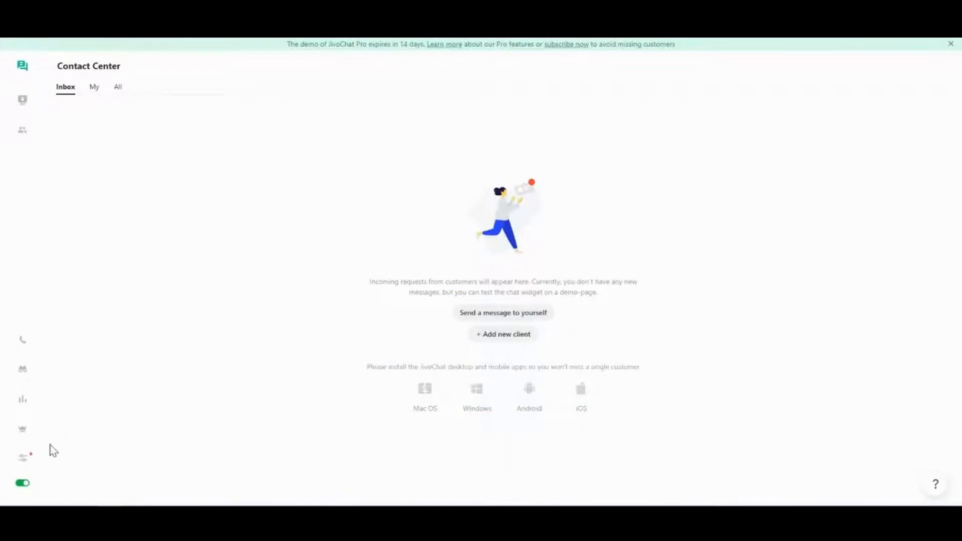
# Step: Copy the widget ID from the installation code in the connected website channel's settings in JivoChat
pyautogui.click(24, 460)
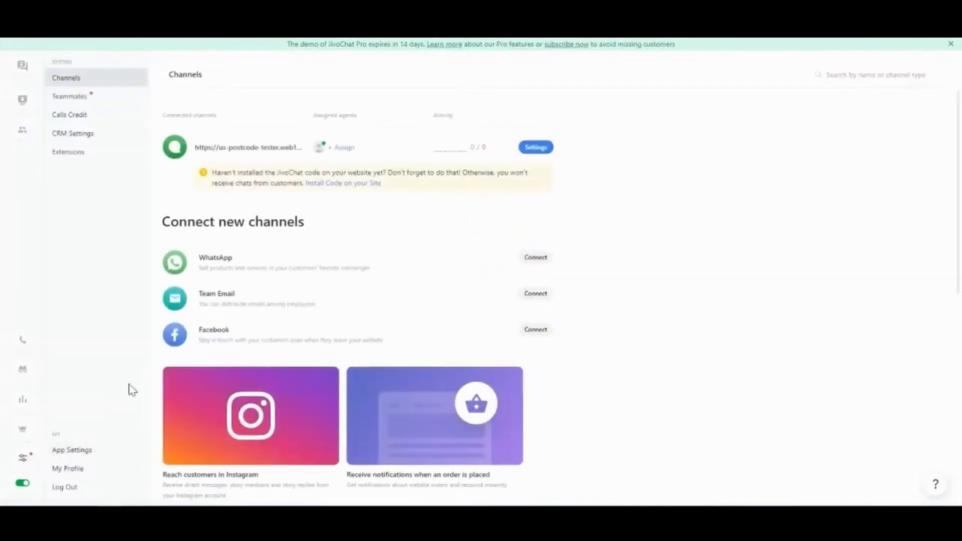
pyautogui.click(264, 148)
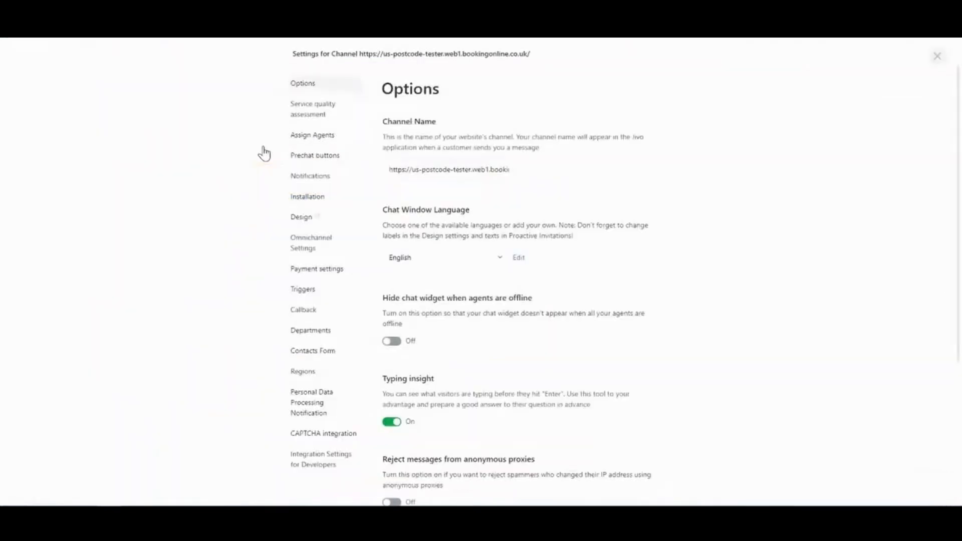
pyautogui.click(312, 202)
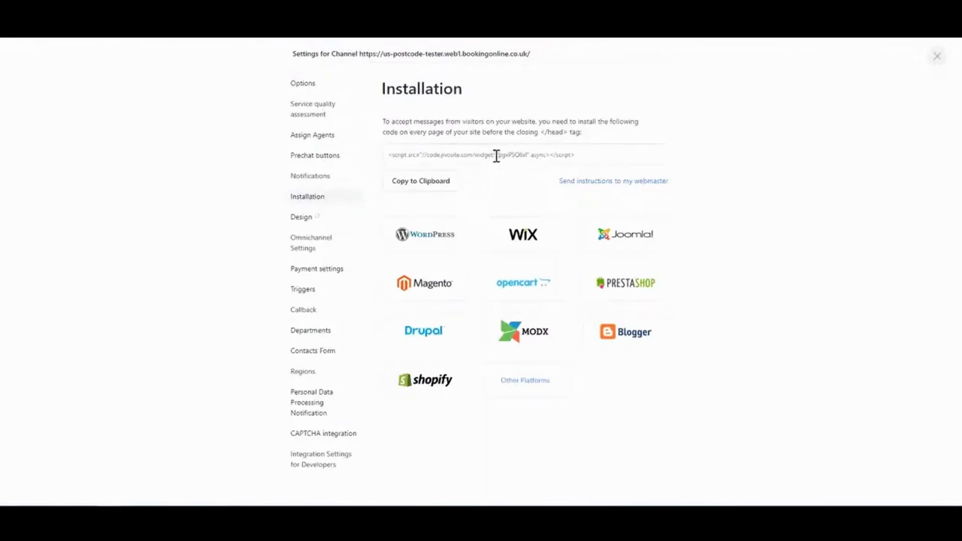
pyautogui.moveTo(496, 157); pyautogui.dragTo(528, 160)
pyautogui.rightClick(524, 160)
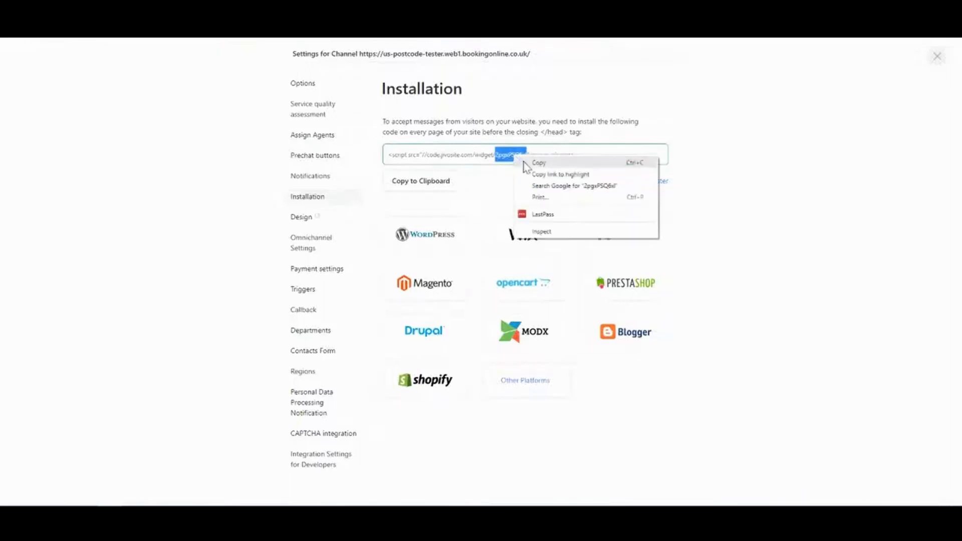
pyautogui.click(538, 163)
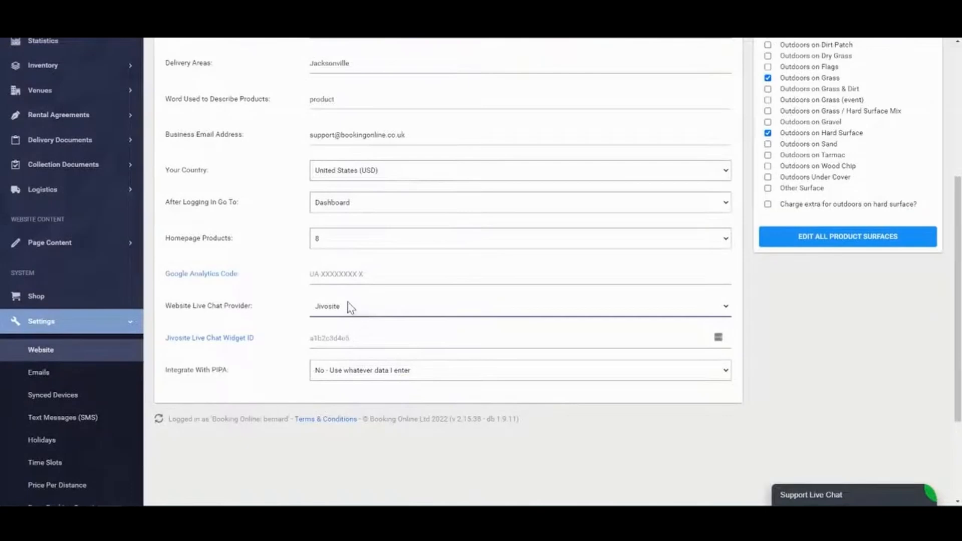
# Step: Switch back to the Booking Online website settings, set the live chat provider to Jivosite and paste the copied widget ID
pyautogui.click(351, 306)
pyautogui.click(350, 321)
pyautogui.click(337, 340)
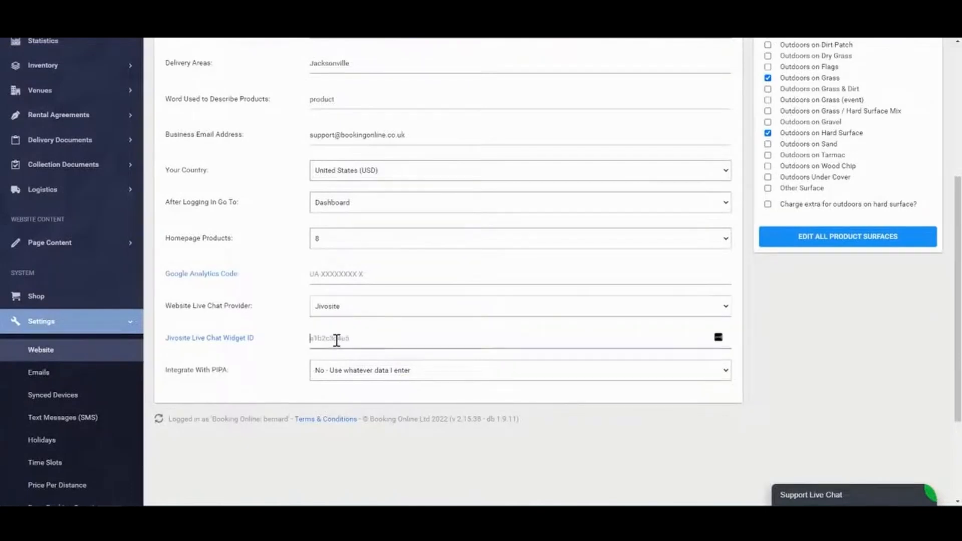
pyautogui.rightClick(337, 339)
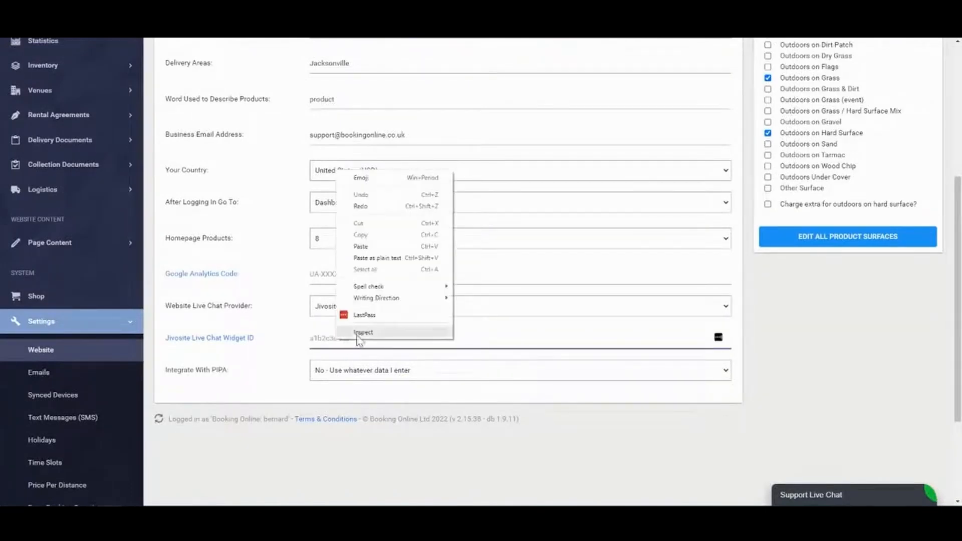
pyautogui.click(369, 247)
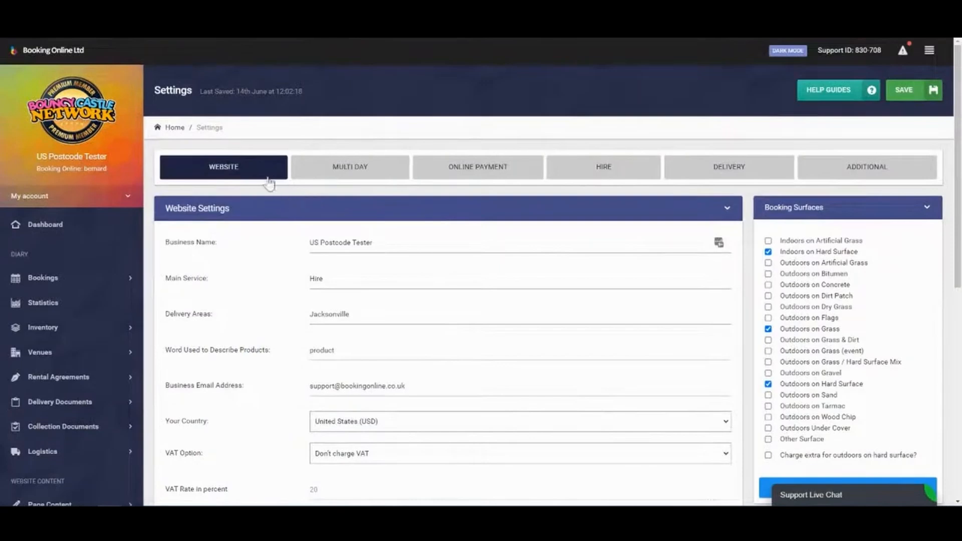
# Step: Set the VAT option in the website settings to Add to booking price
pyautogui.scroll(-4, 295, 321)
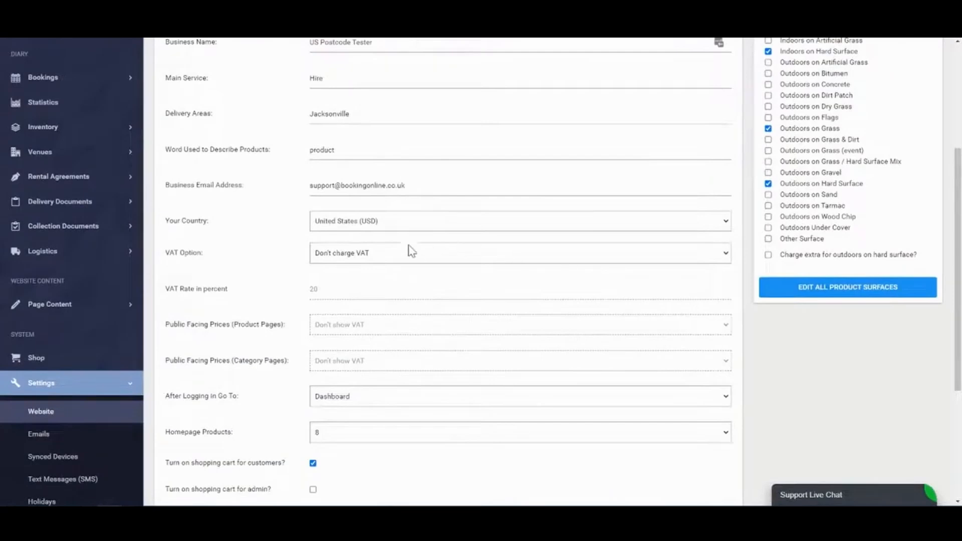
pyautogui.click(357, 254)
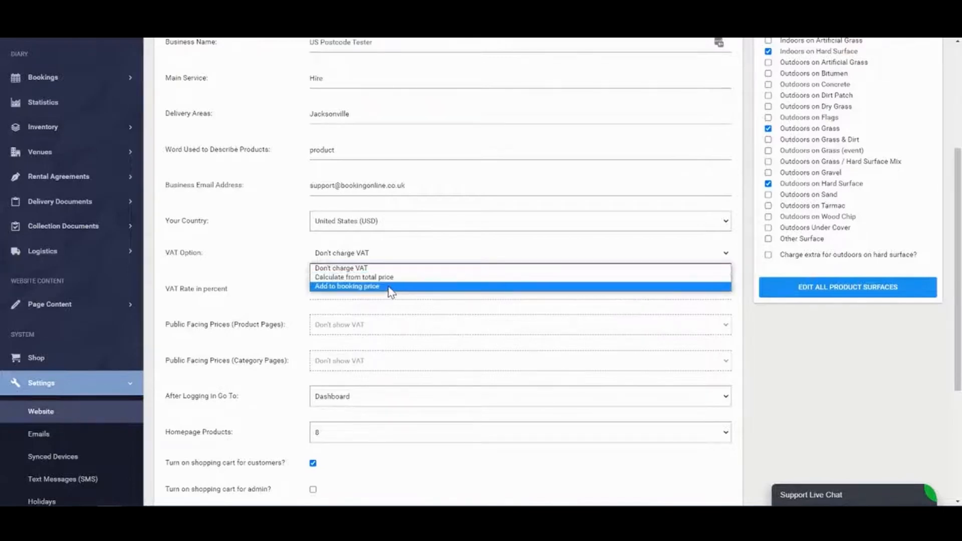
pyautogui.click(392, 307)
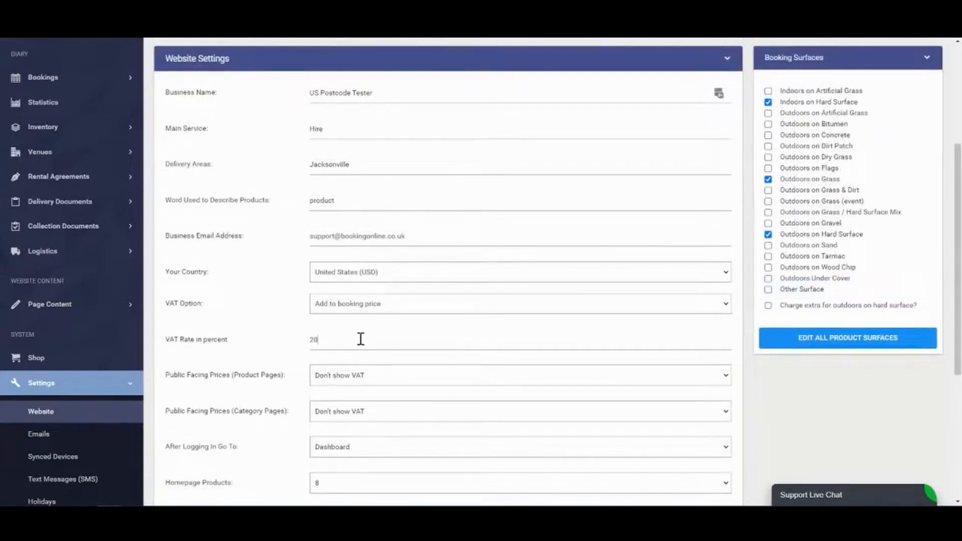
# Step: Set the VAT rate to 5.2 percent and save the website settings
pyautogui.moveTo(332, 339); pyautogui.dragTo(301, 336)
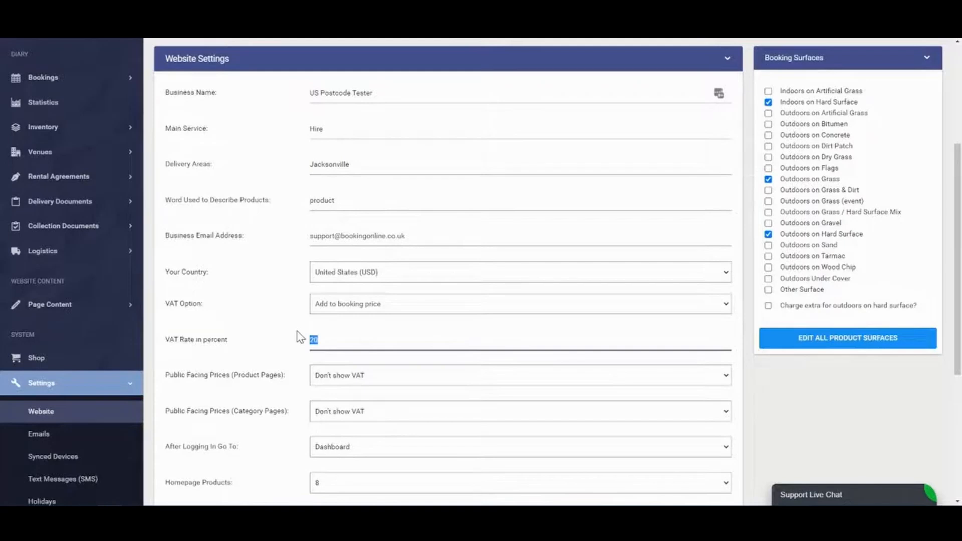
pyautogui.write('5.2')
pyautogui.press('Return')
pyautogui.click(918, 95)
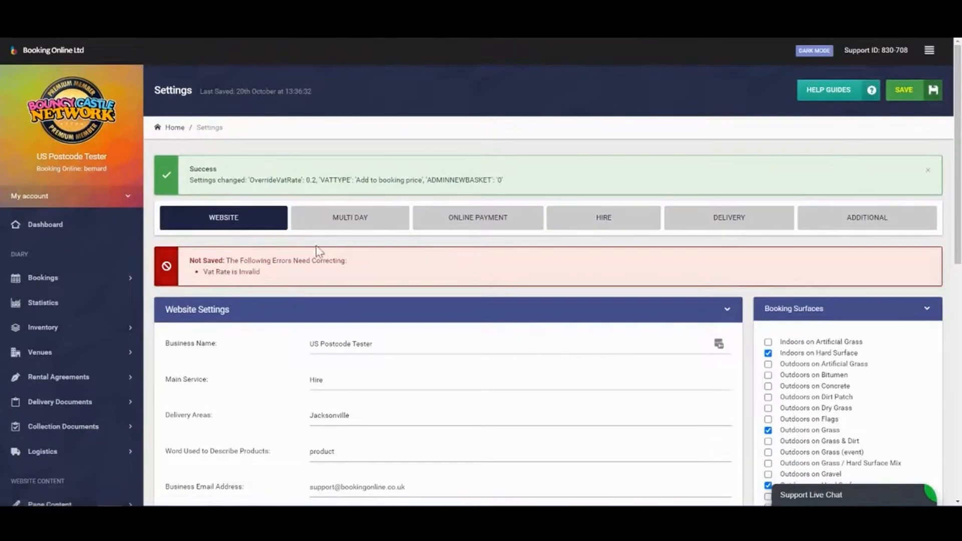
# Step: Set the public facing prices to Show VAT for both product pages and category pages
pyautogui.scroll(-8, 439, 263)
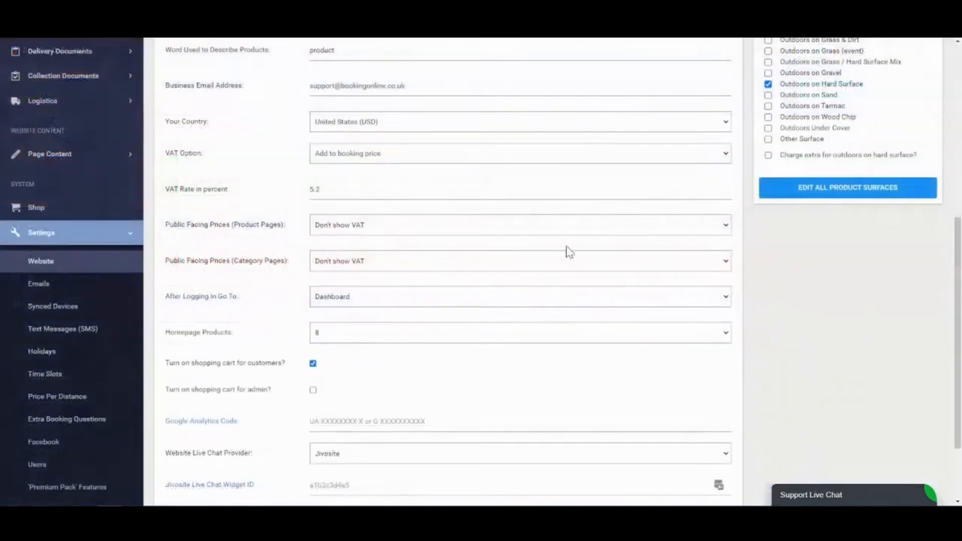
pyautogui.click(371, 226)
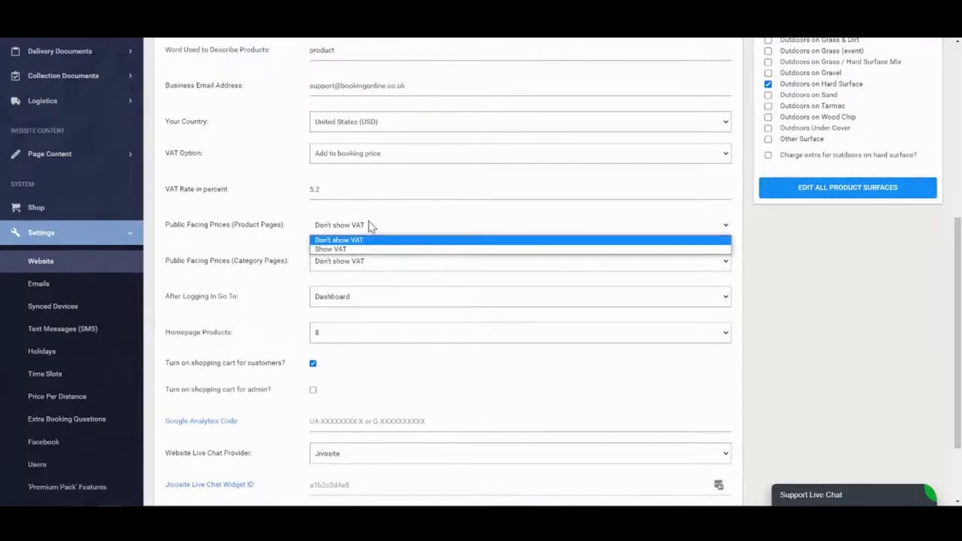
pyautogui.click(368, 249)
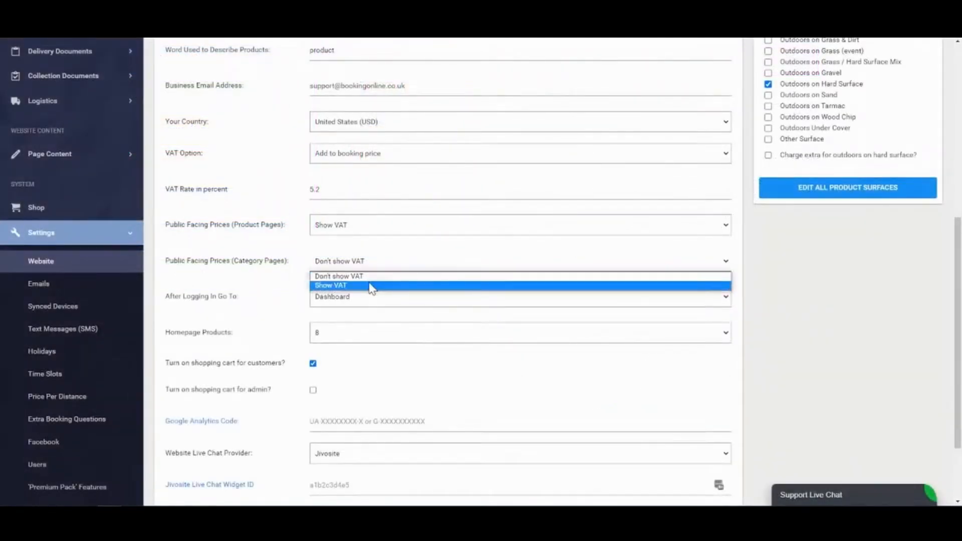
pyautogui.click(371, 286)
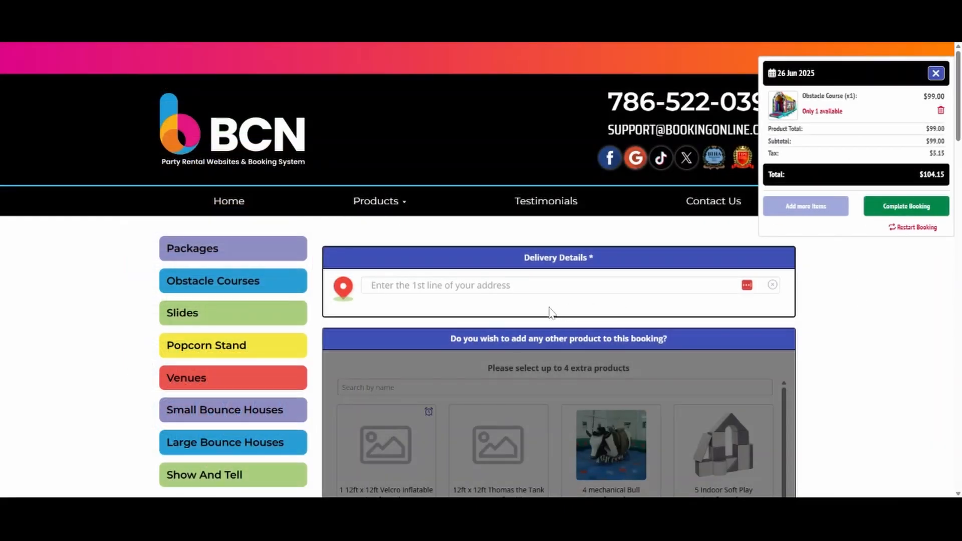
# Step: Search for Texas City in the booking's delivery details and select the first suggested address
pyautogui.click(532, 286)
pyautogui.write('Texas City')
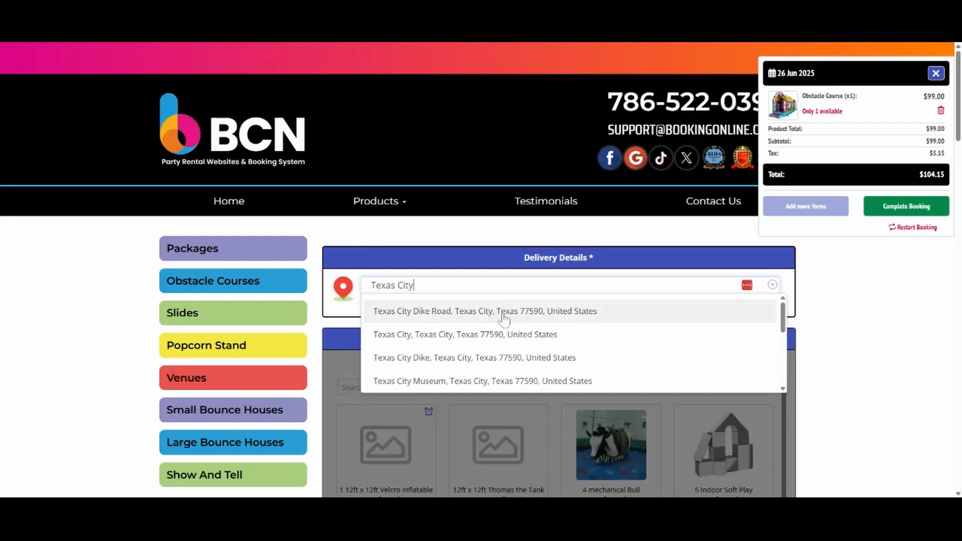
pyautogui.click(504, 319)
pyautogui.click(535, 389)
pyautogui.scroll(-3, 571, 348)
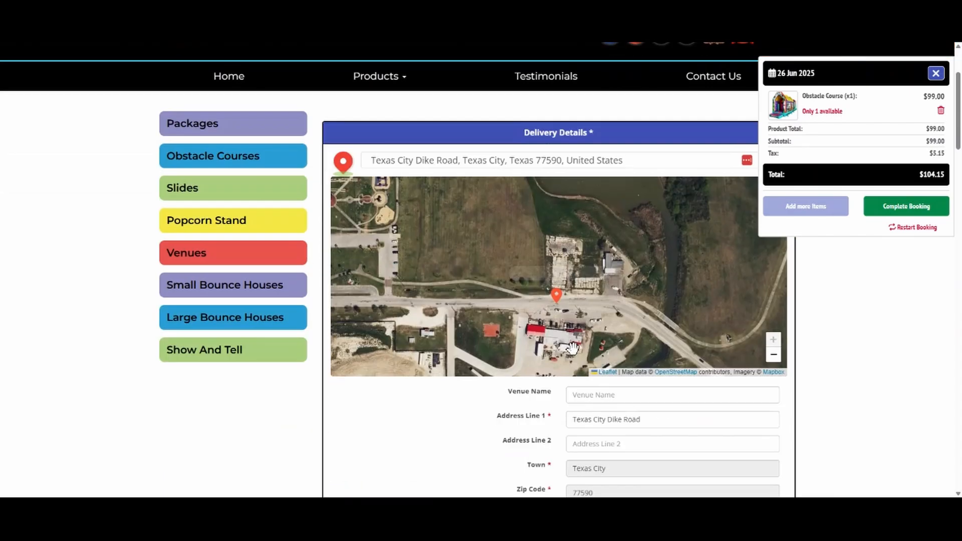
pyautogui.scroll(-4, 572, 347)
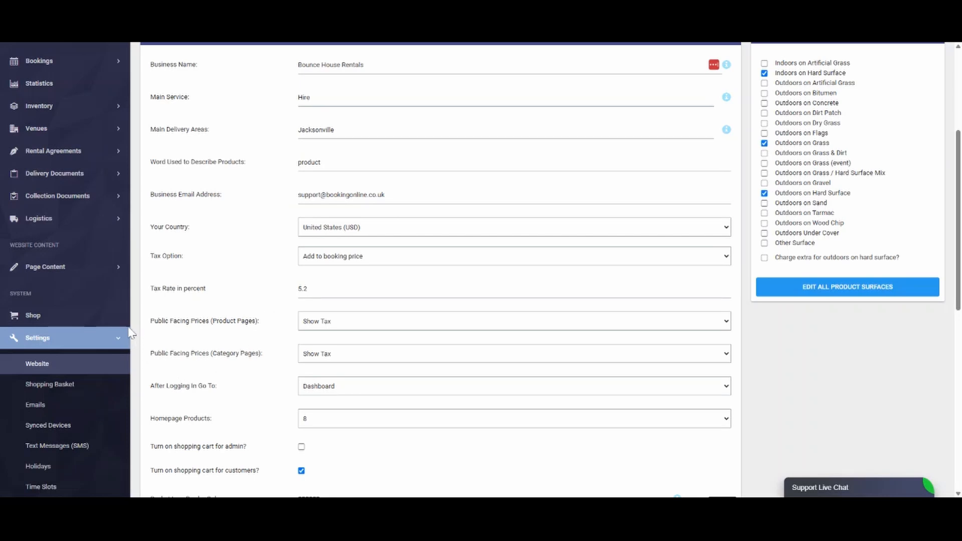
# Step: Open the shopping basket settings and look through their options
pyautogui.click(88, 385)
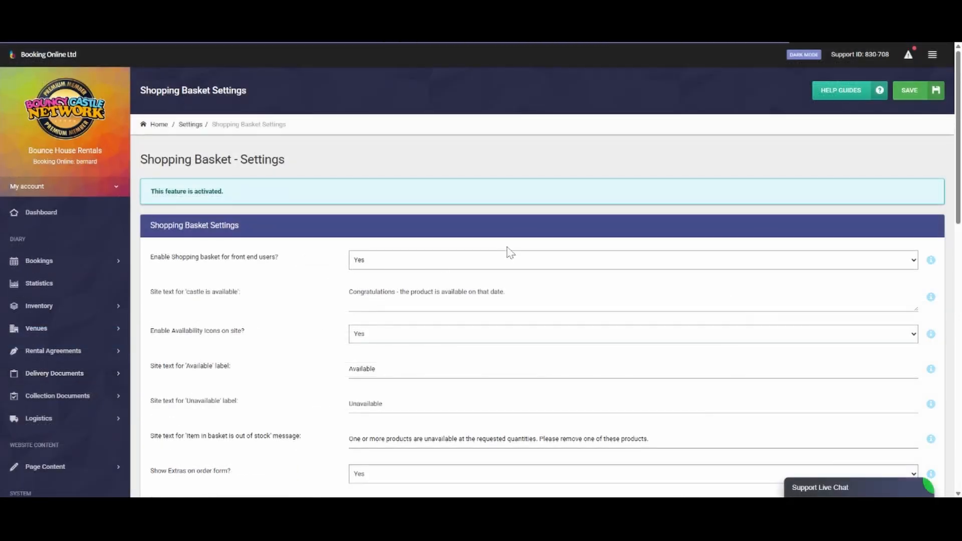
pyautogui.scroll(-4, 328, 253)
pyautogui.scroll(-3, 330, 271)
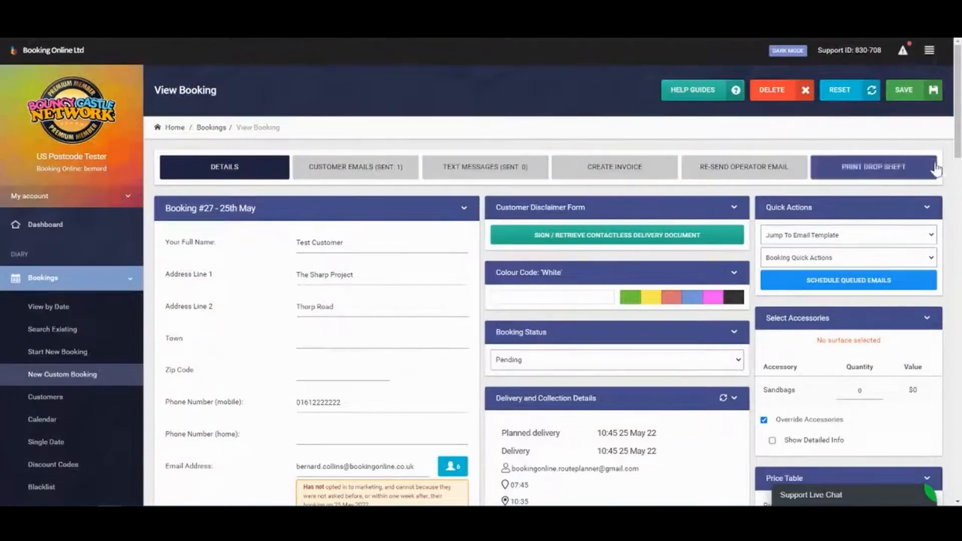
# Step: Set the tax option in the booking's price table to No Tax
pyautogui.scroll(-7, 944, 157)
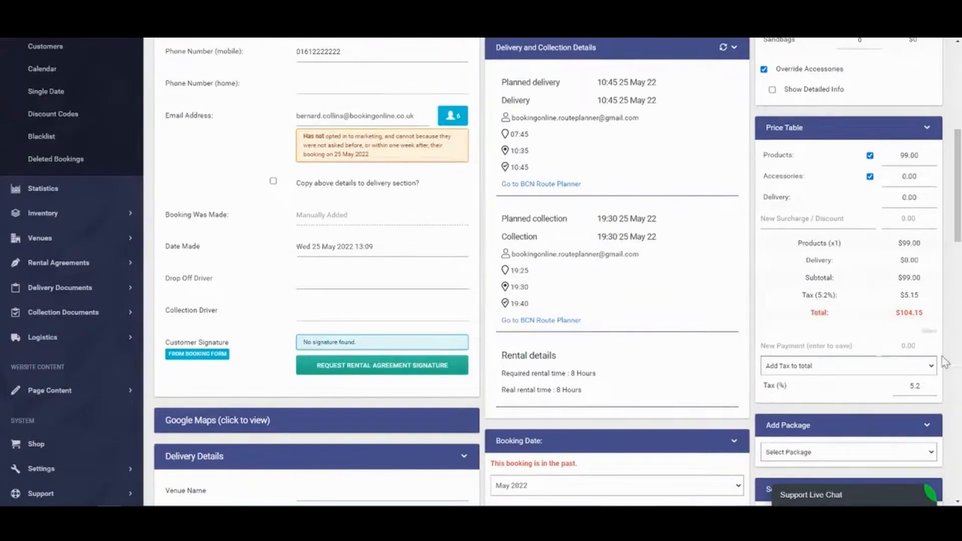
pyautogui.click(840, 367)
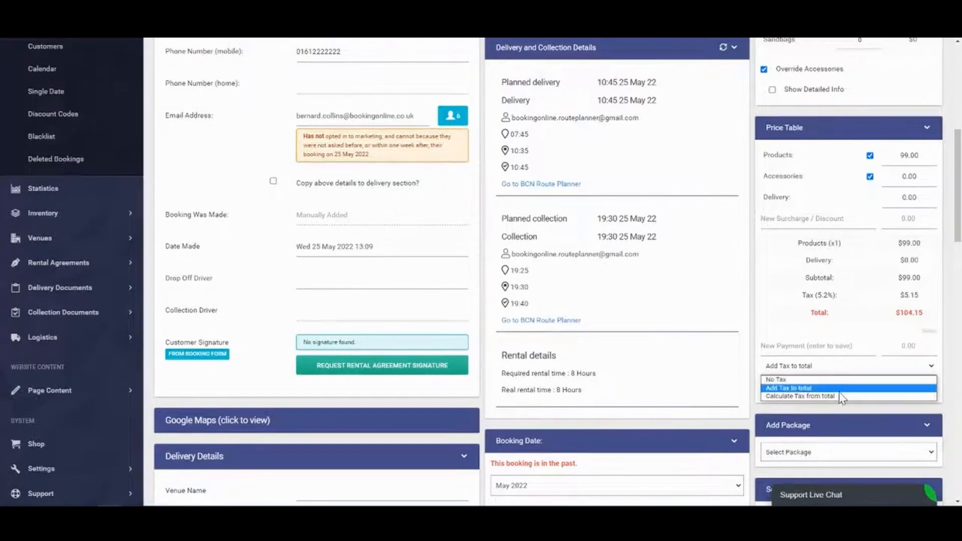
pyautogui.click(779, 380)
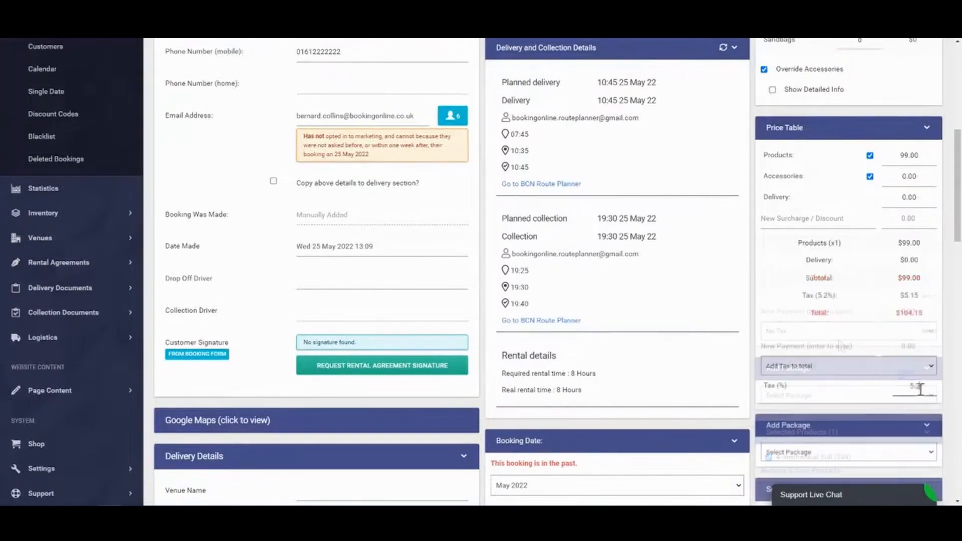
# Step: Set the tax percentage in the booking's price table to 10
pyautogui.moveTo(921, 388); pyautogui.dragTo(913, 386)
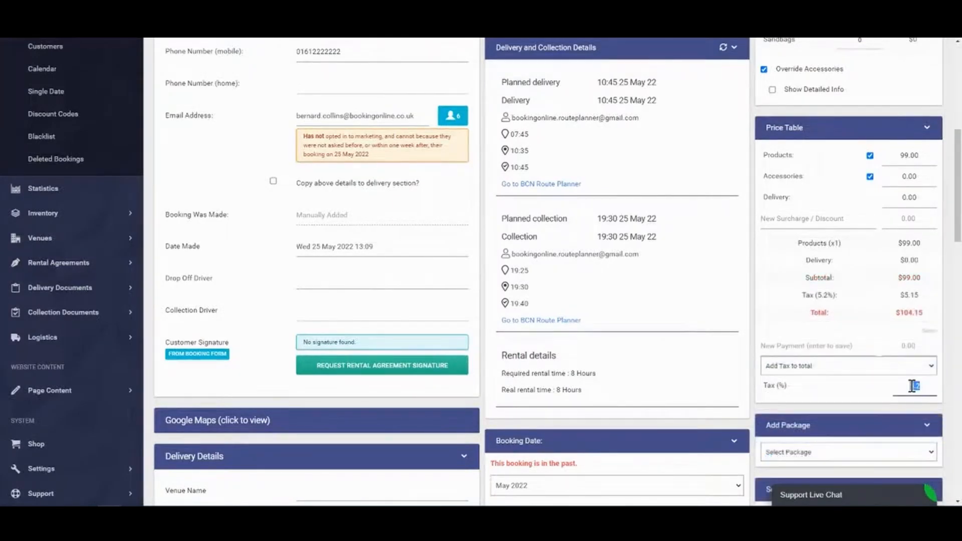
pyautogui.write('10')
pyautogui.click(917, 412)
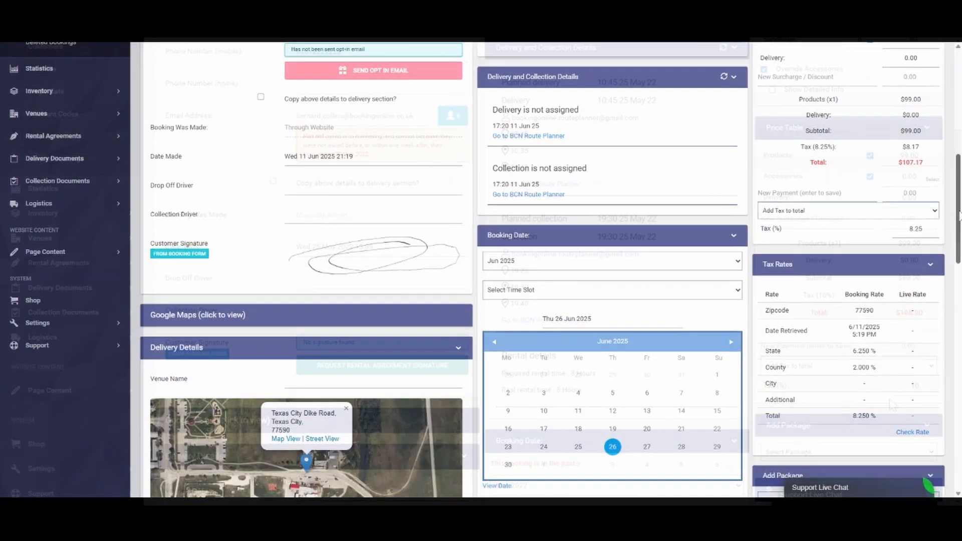
# Step: Check the live tax rate for the website booking's zip code and copy that rate to the booking
pyautogui.scroll(-3, 959, 245)
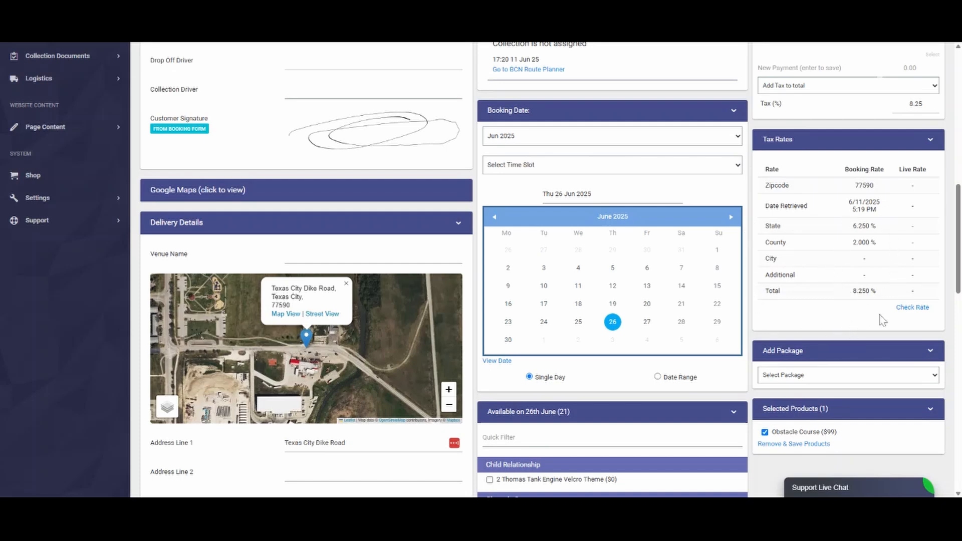
pyautogui.click(908, 311)
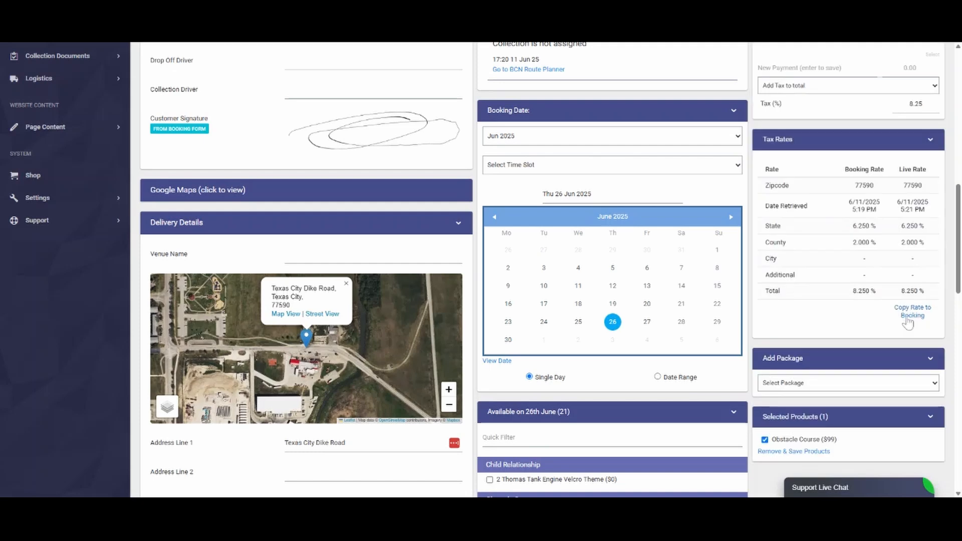
pyautogui.click(909, 312)
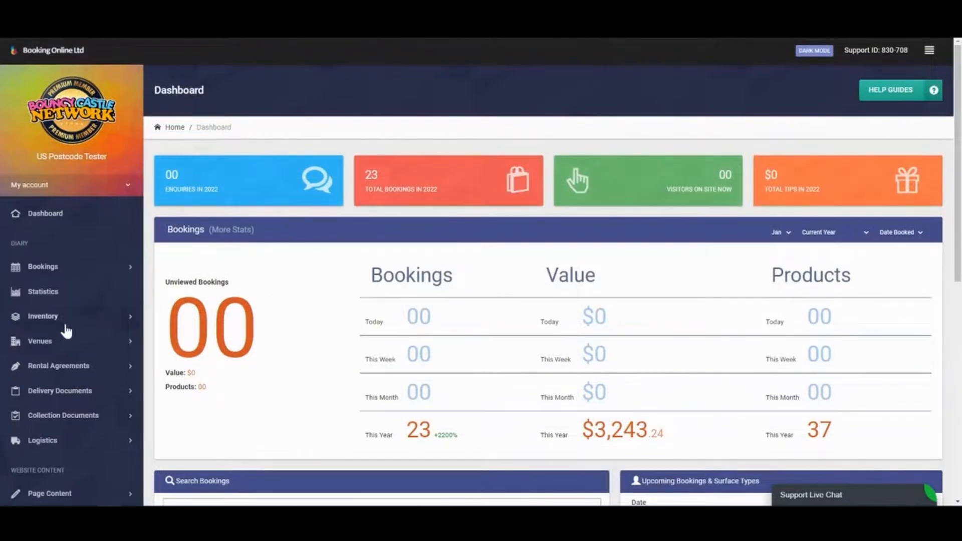
# Step: Open the Holidays page in the site settings
pyautogui.scroll(-4, 67, 346)
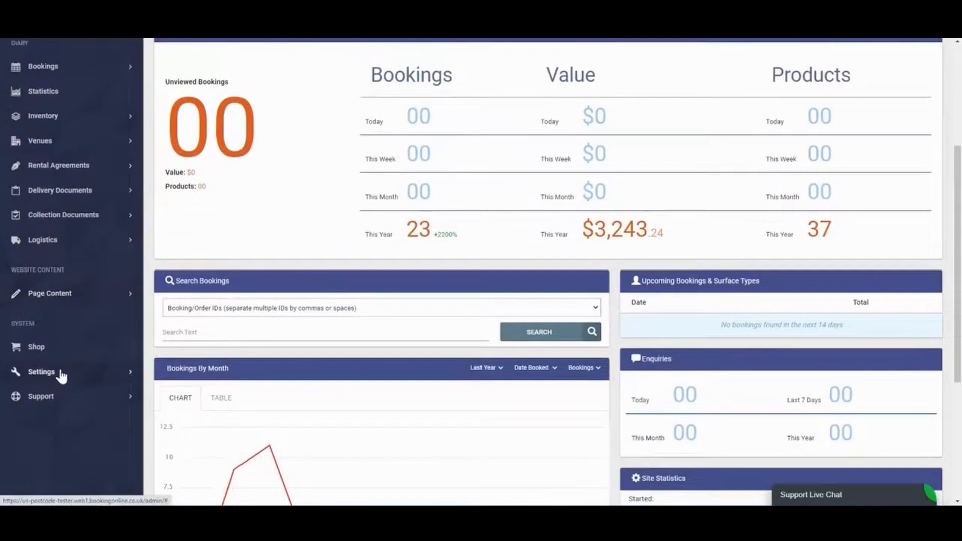
pyautogui.click(41, 372)
pyautogui.scroll(-2, 59, 373)
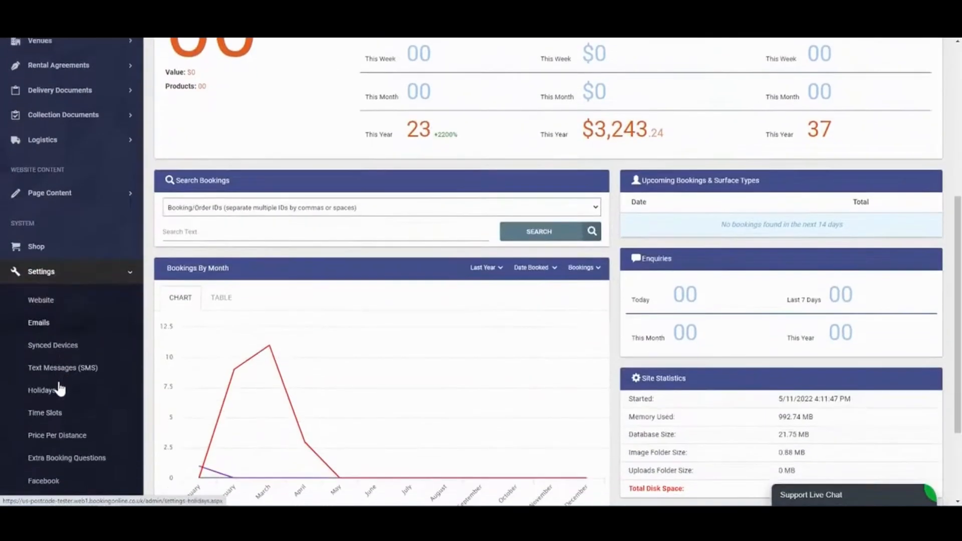
pyautogui.click(59, 388)
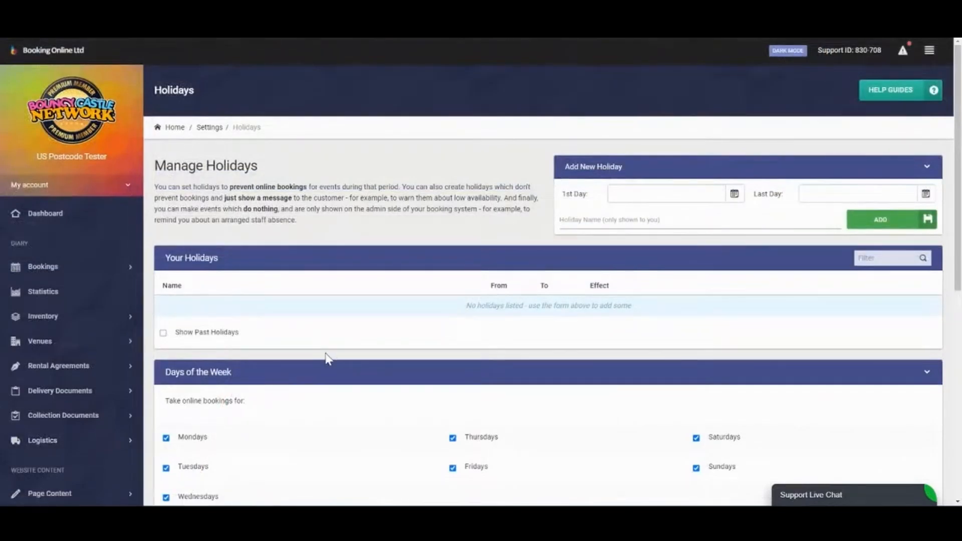
# Step: Turn off online bookings for Mondays in the days of the week and save the changes
pyautogui.scroll(-1, 329, 358)
pyautogui.scroll(-1, 328, 359)
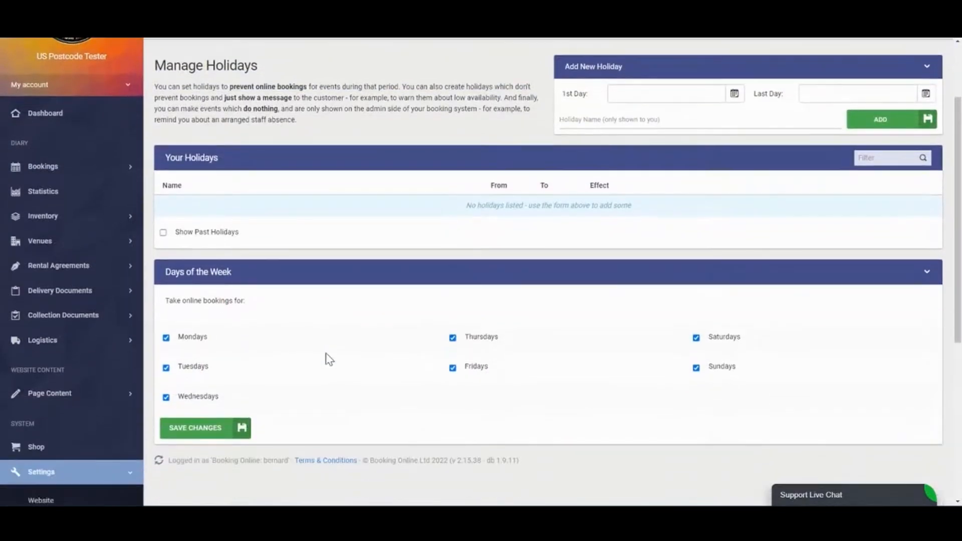
pyautogui.click(167, 338)
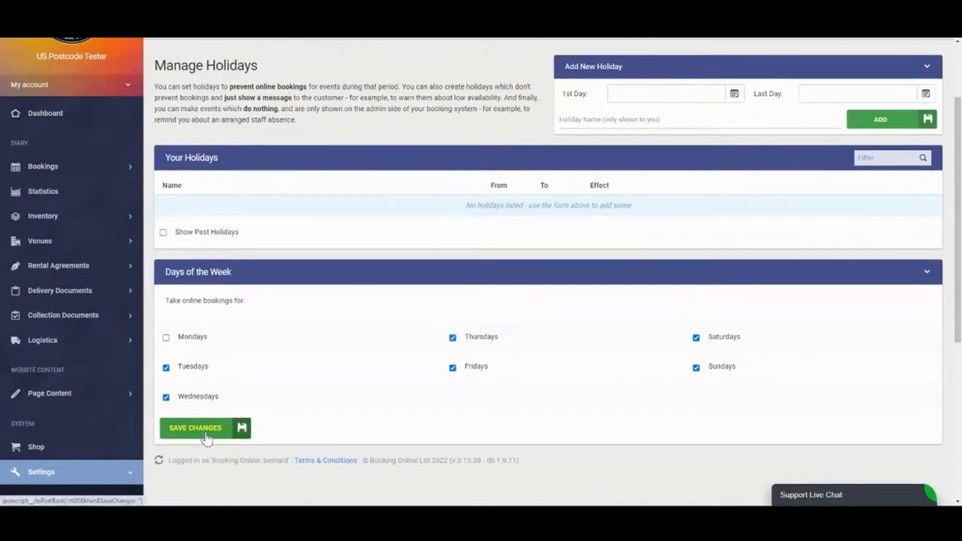
pyautogui.click(205, 429)
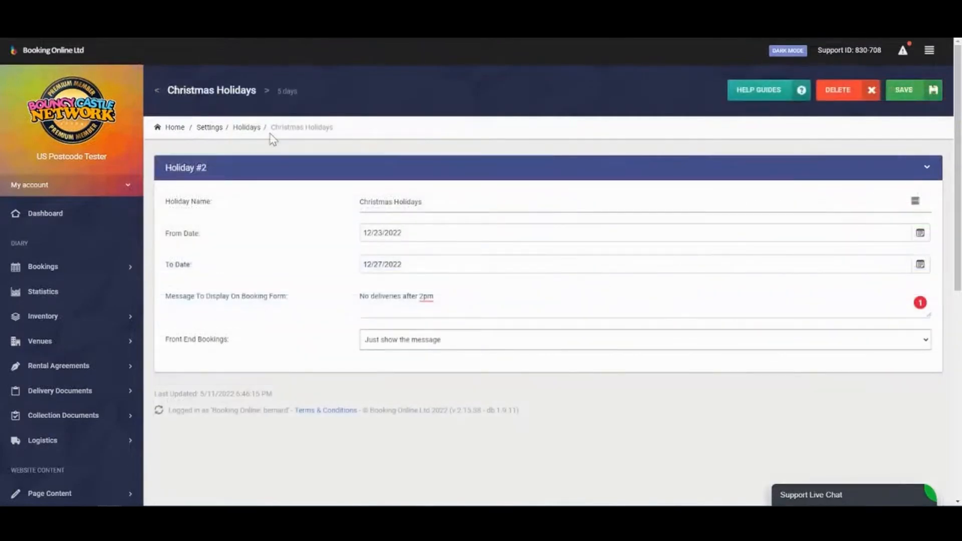
# Step: Look through the Front End Bookings options of the Christmas Holidays entry and keep Just show the message selected
pyautogui.click(393, 341)
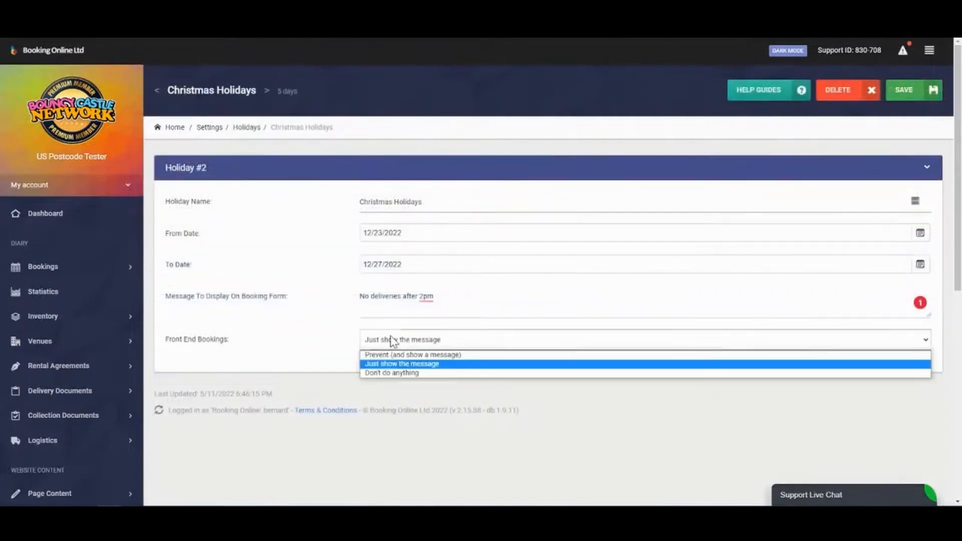
pyautogui.click(398, 366)
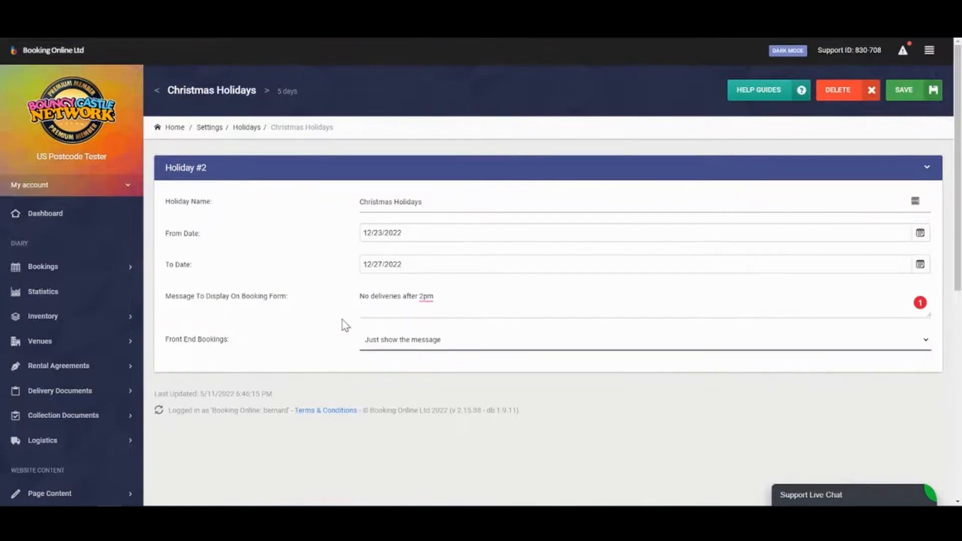
pyautogui.moveTo(323, 290)
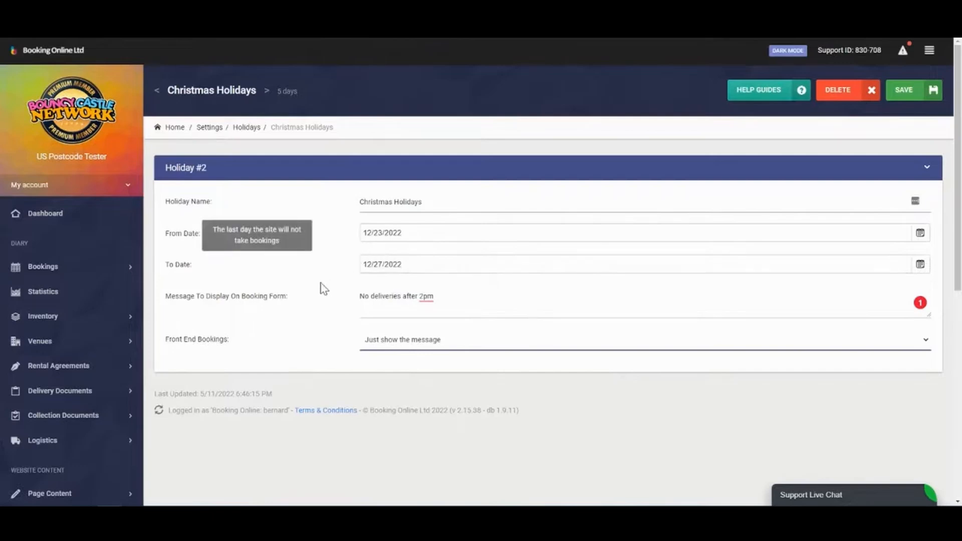